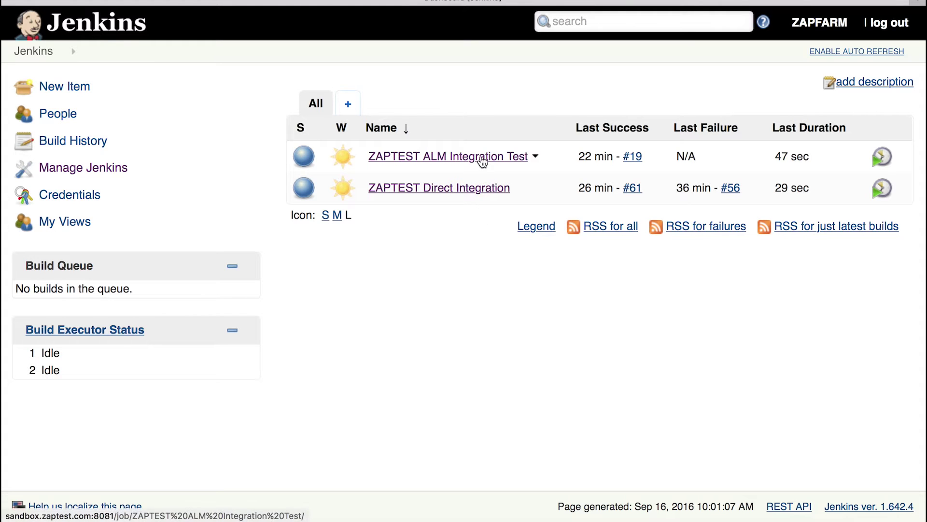
Open the configuration page of the ZAPTEST Direct Integration job.
click(457, 189)
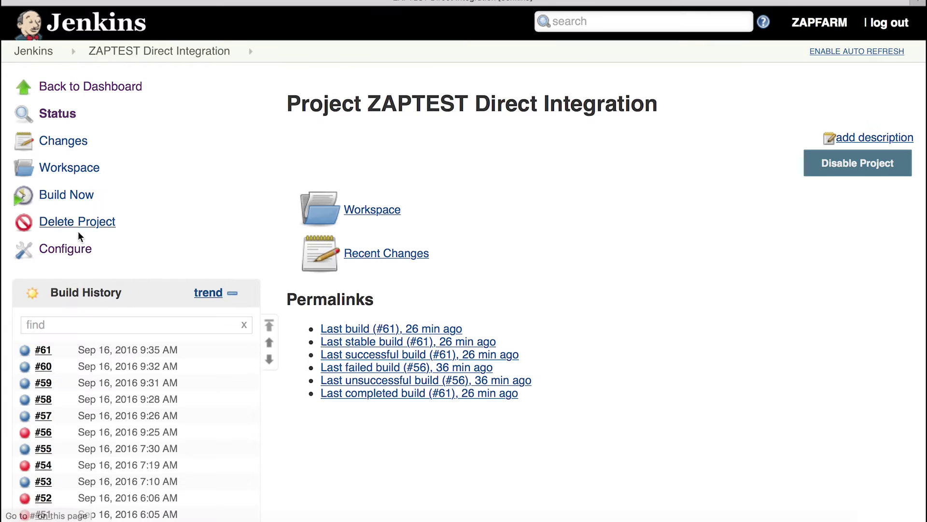
click(62, 251)
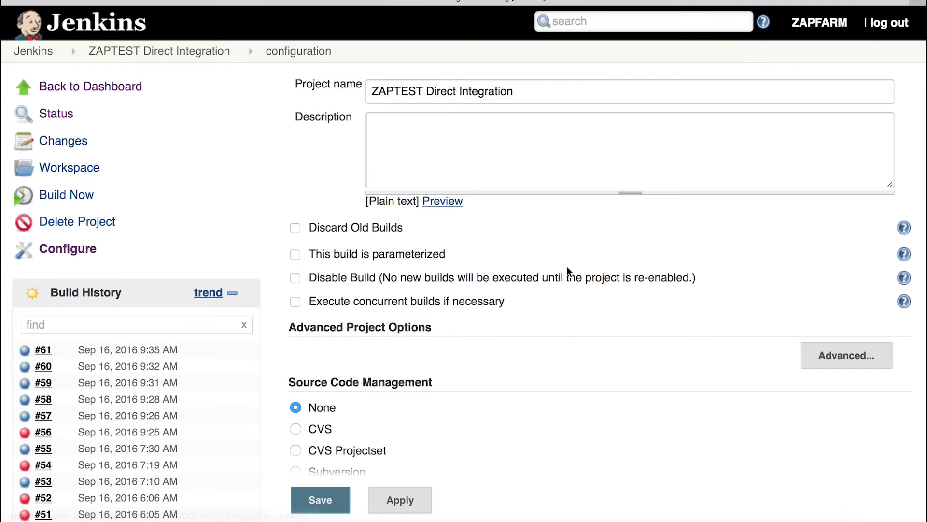
scroll(572, 317, down, 5)
scroll(571, 317, down, 4)
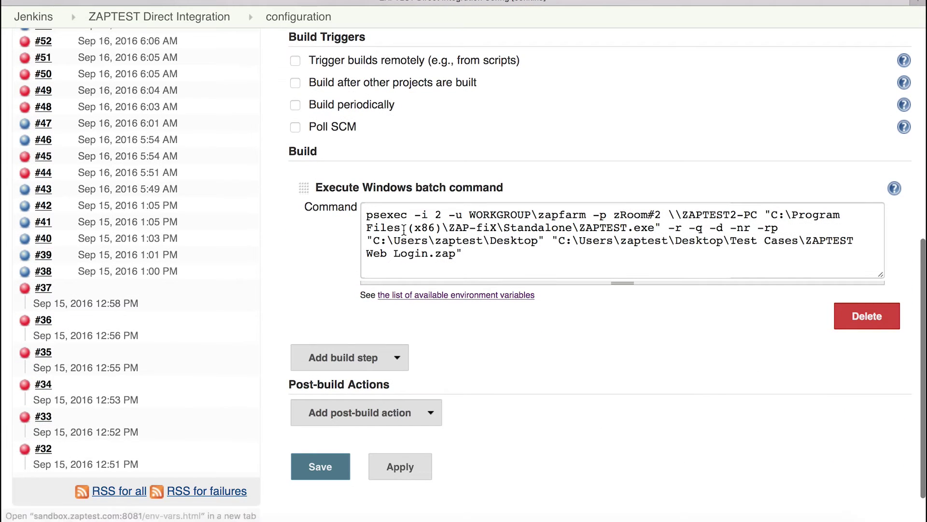
Check the psexec command runs ZAPTEST Web Login.zap, then save and build the job.
double_click(389, 214)
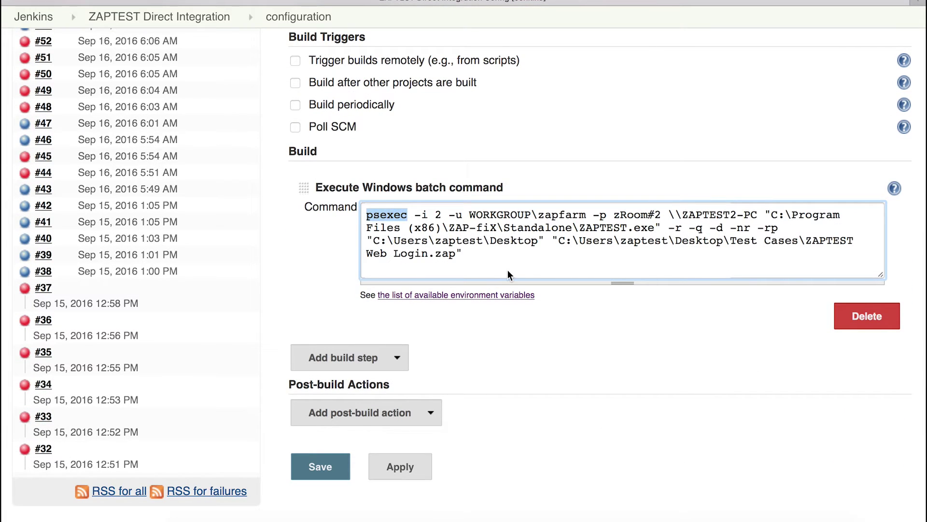
drag(557, 240, 458, 253)
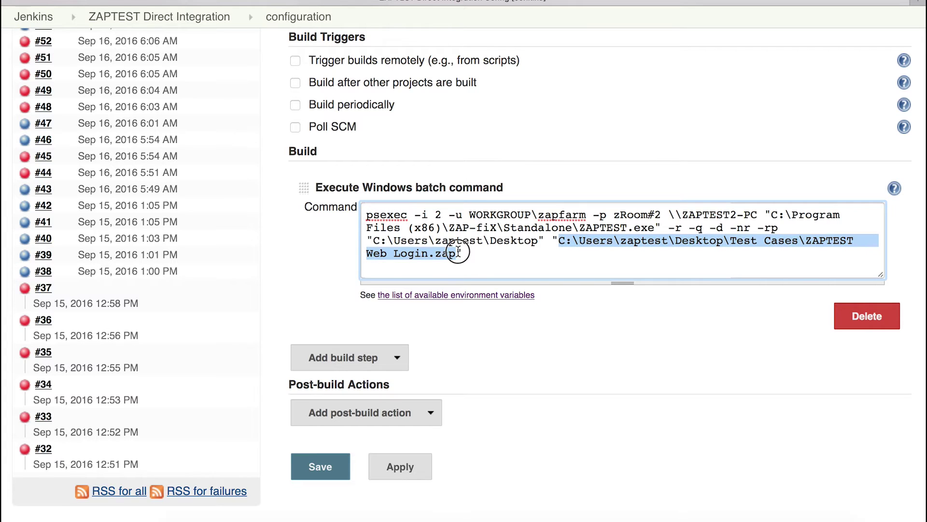
double_click(418, 252)
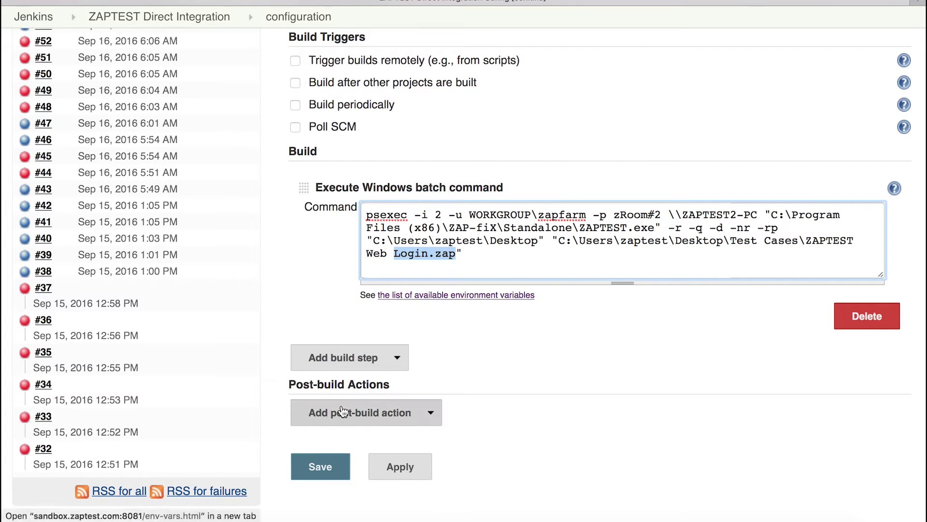
click(322, 474)
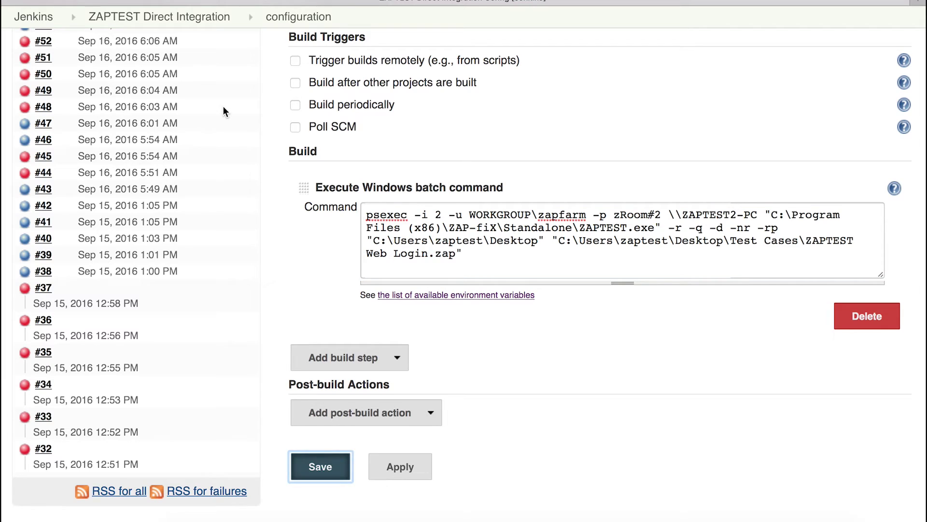
click(72, 201)
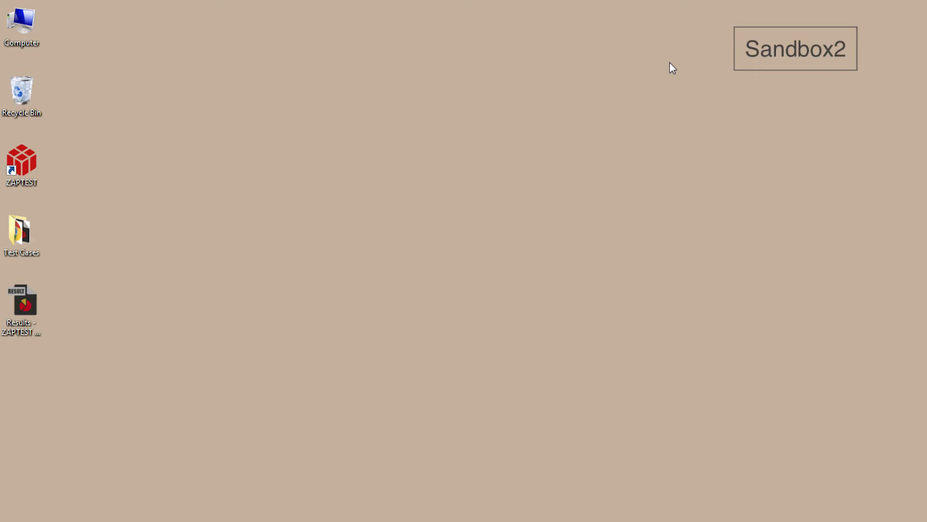
double_click(28, 314)
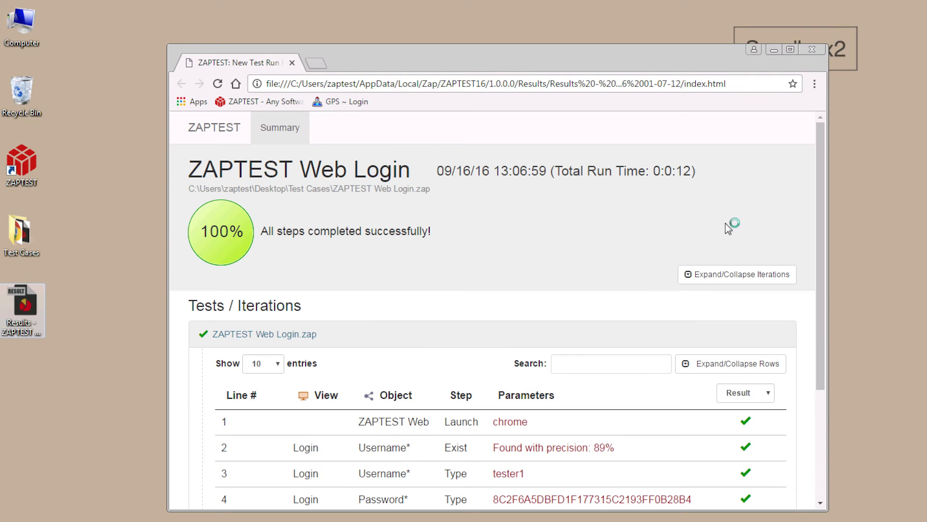
drag(821, 180, 826, 365)
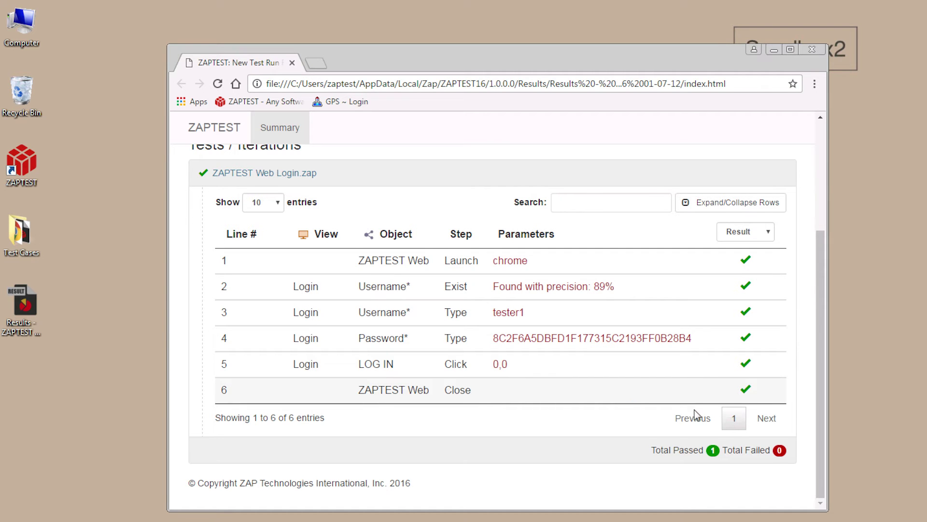
Highlight the Finished: SUCCESS lines in the Direct Integration build's console log.
click(820, 298)
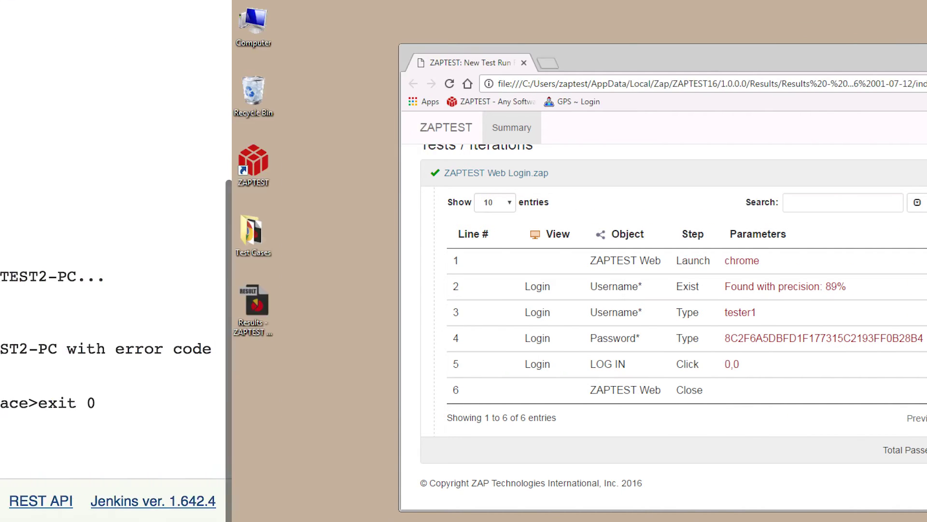
drag(194, 420, 32, 411)
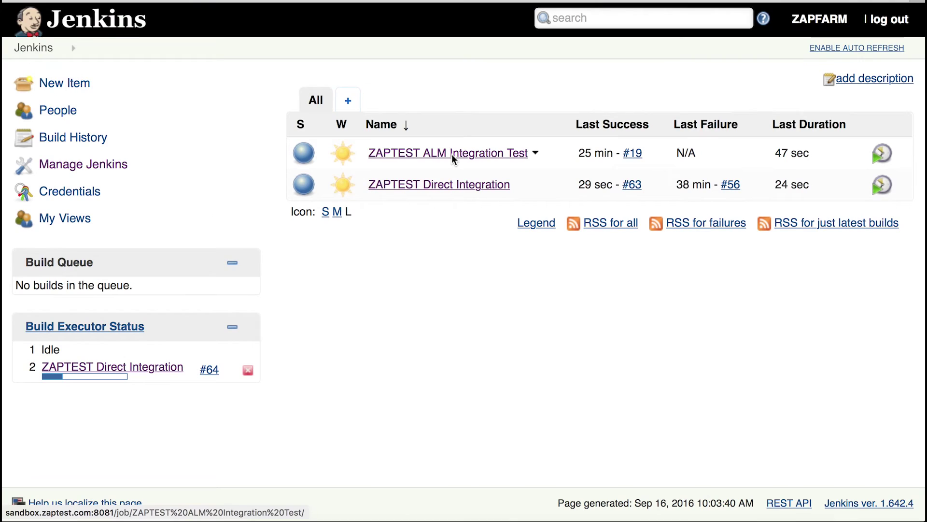
Open the ZAPTEST ALM Integration Test job's configuration and review its Test Set ID.
click(452, 155)
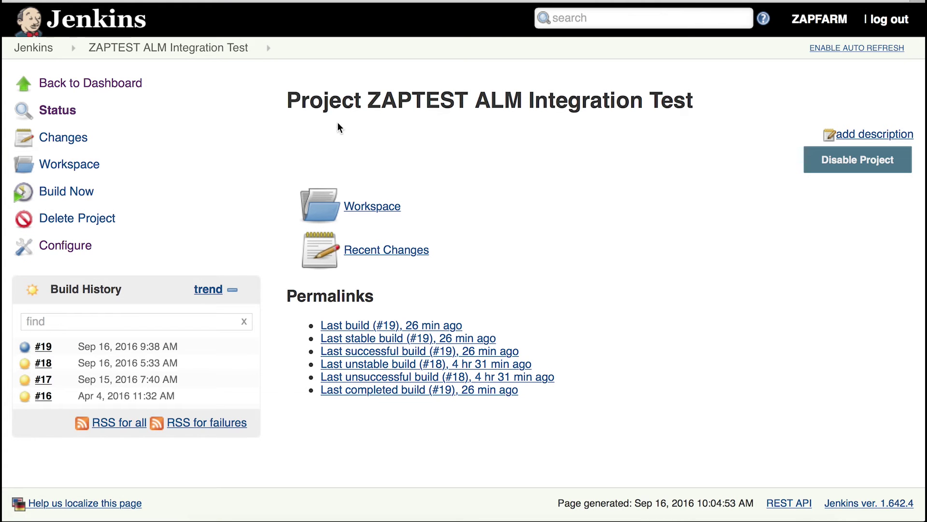
click(68, 245)
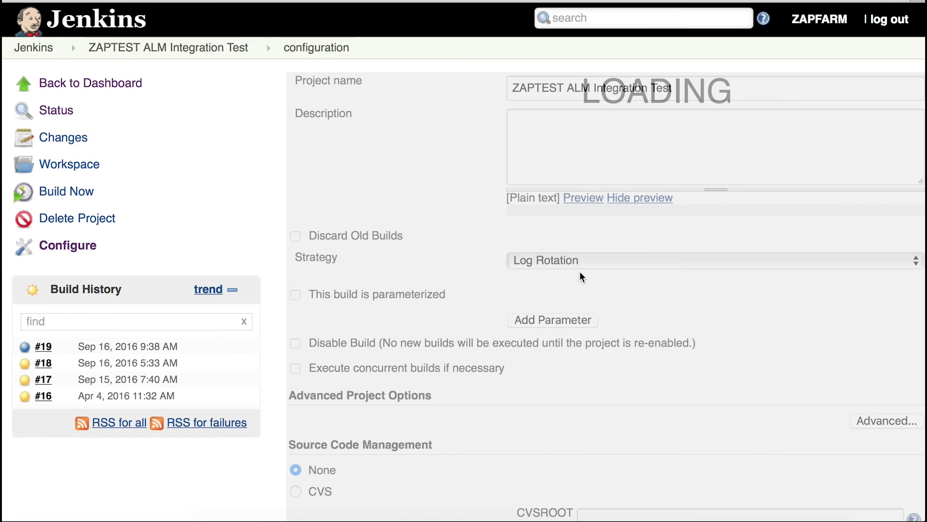
scroll(579, 272, down, 3)
scroll(562, 382, down, 8)
scroll(561, 382, down, 5)
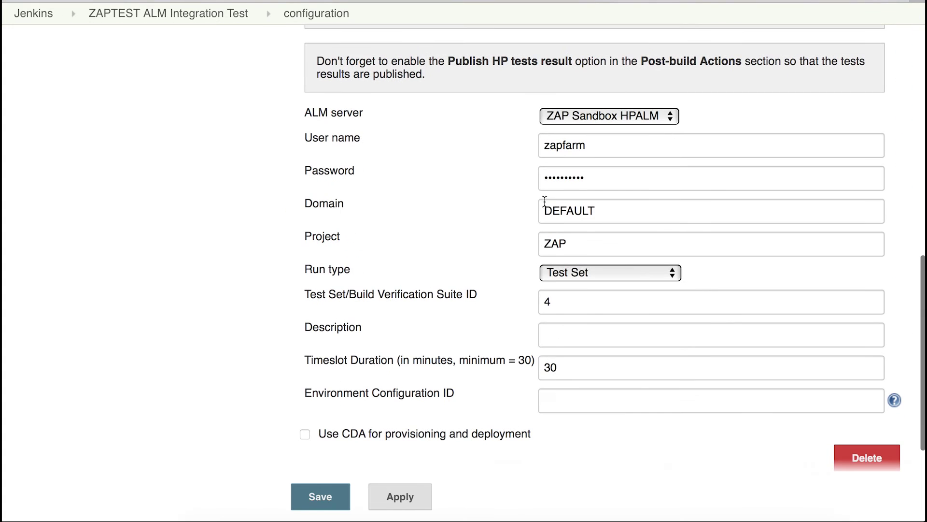
triple_click(305, 307)
Save and build the ALM job, confirming Finished: SUCCESS in the console.
click(320, 497)
click(75, 196)
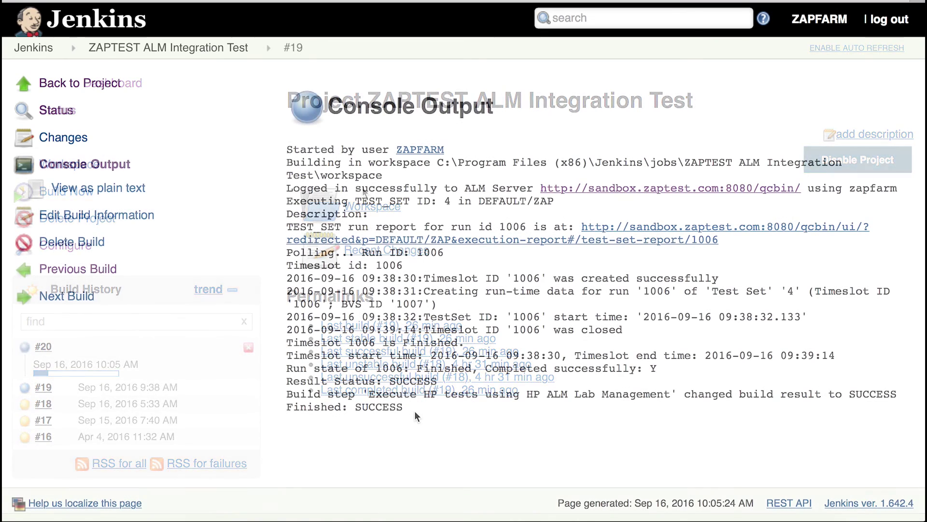
drag(389, 412, 290, 392)
click(294, 394)
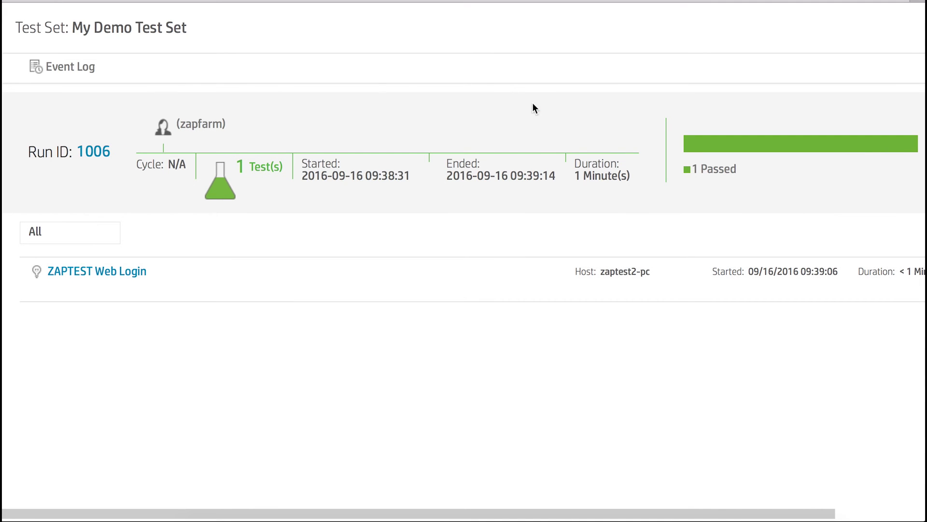
scroll(674, 272, right, 3)
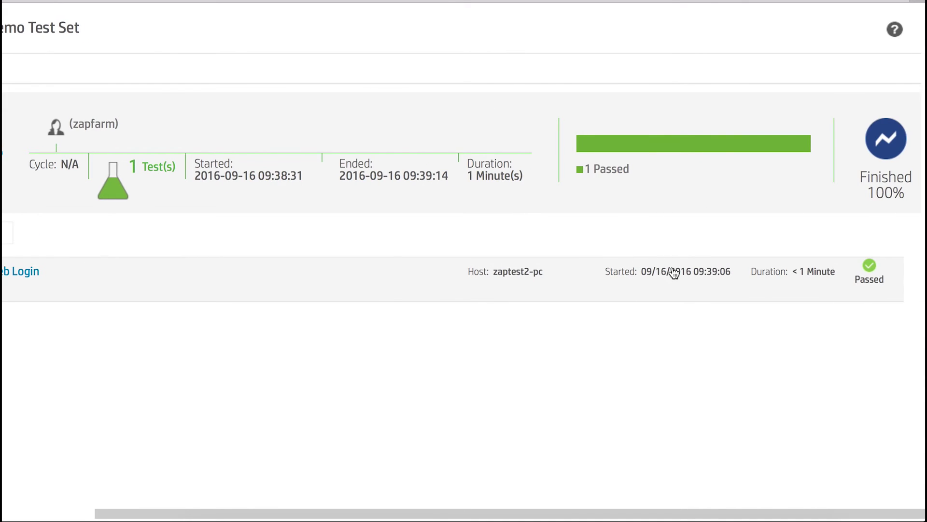
scroll(673, 272, left, 3)
Expand the ZAPTEST Web Login row to show run ID 209, then zoom out.
click(66, 291)
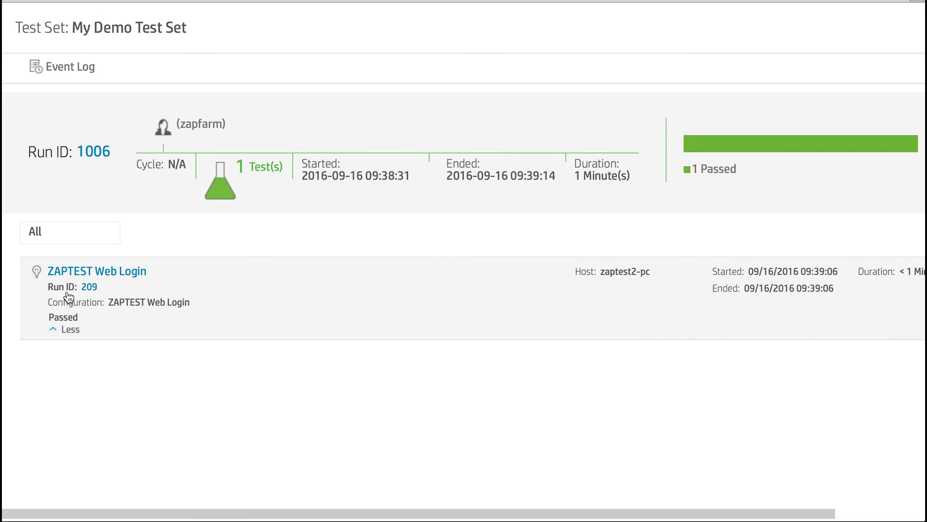
key(ctrl+minus)
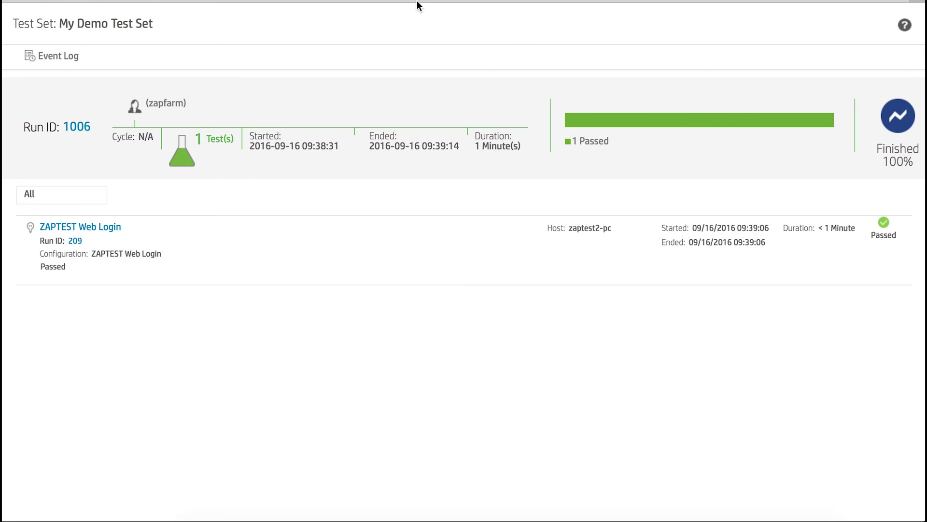